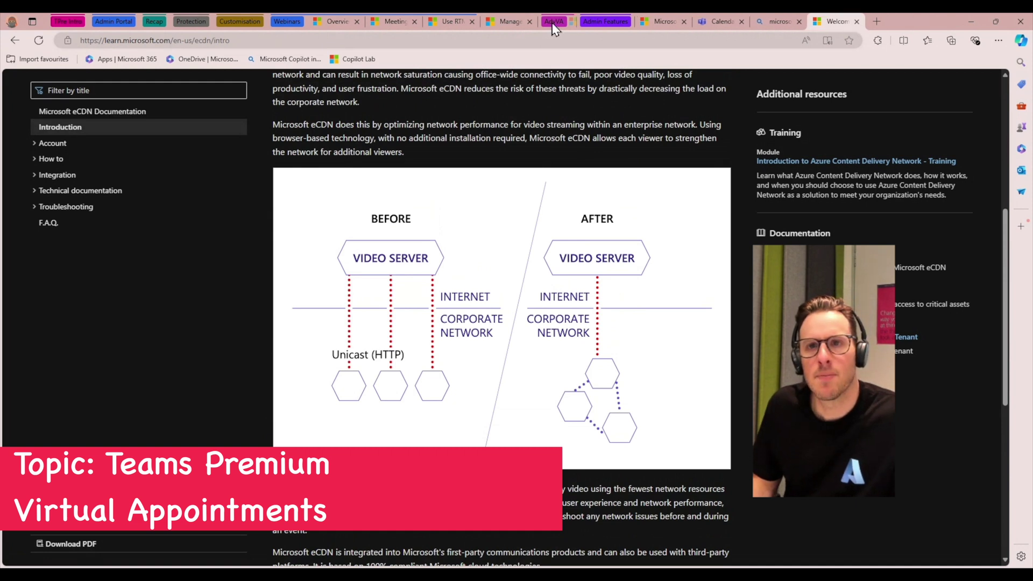
Step: Open the Virtual Appointments with Microsoft Teams article and read its overview of the available capabilities
{"action": "left_click", "coordinate": [601, 24]}
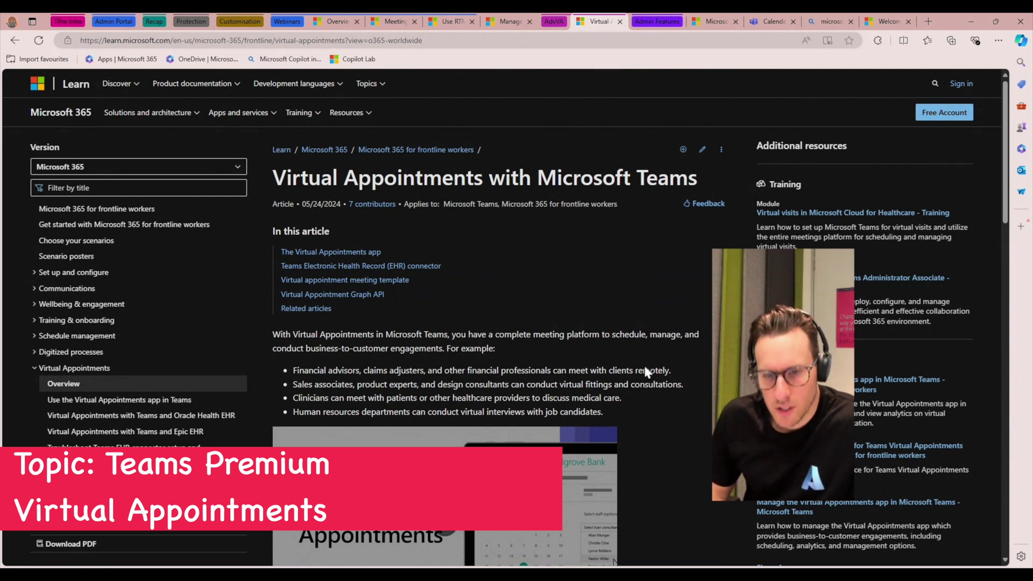
{"action": "scroll", "coordinate": [646, 370], "scroll_direction": "down", "scroll_amount": 5}
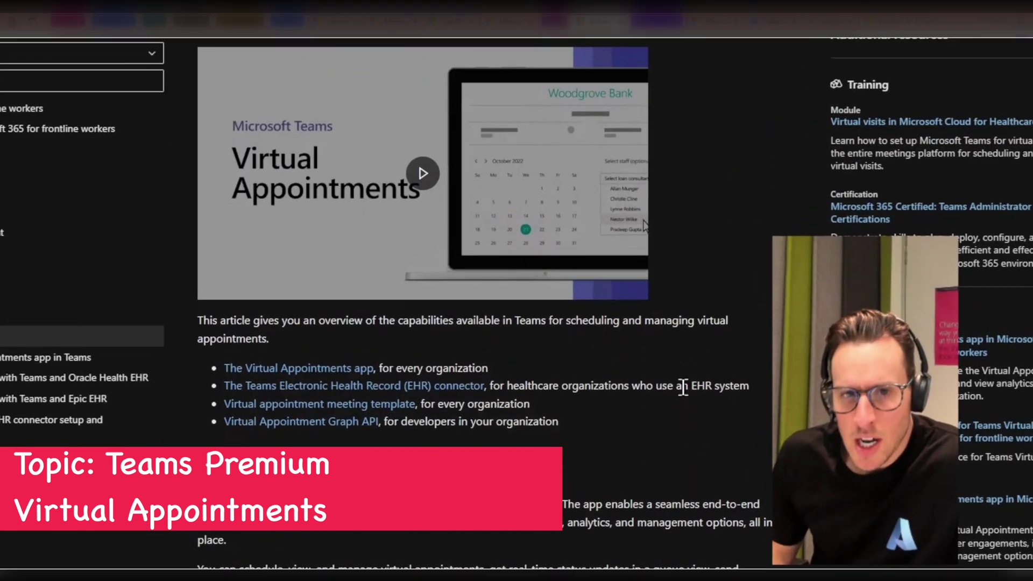
{"action": "scroll", "coordinate": [646, 377], "scroll_direction": "down", "scroll_amount": 2}
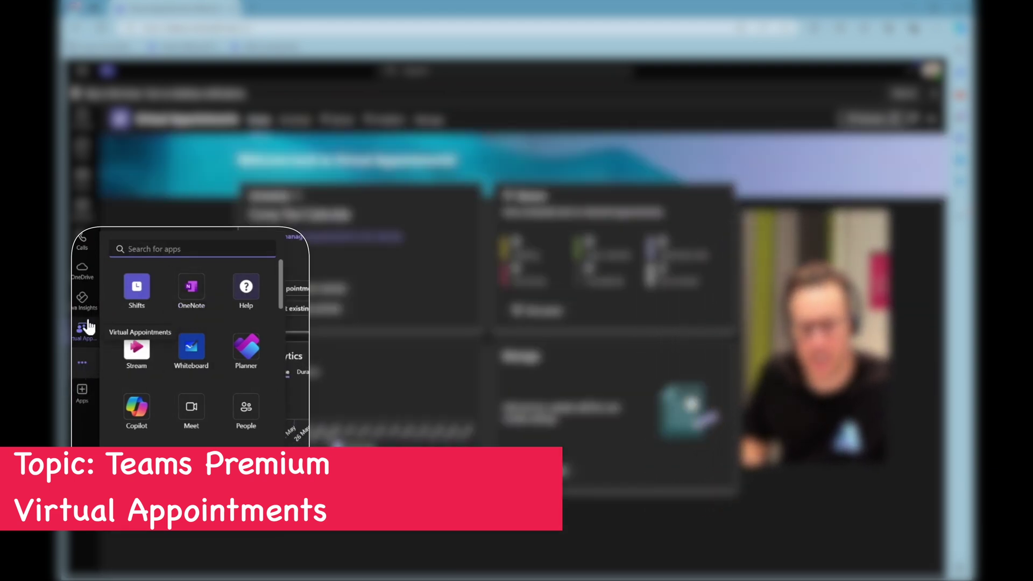
Step: Review the day's booked consults in the Virtual Appointments app's schedule in Teams
{"action": "left_click", "coordinate": [83, 362]}
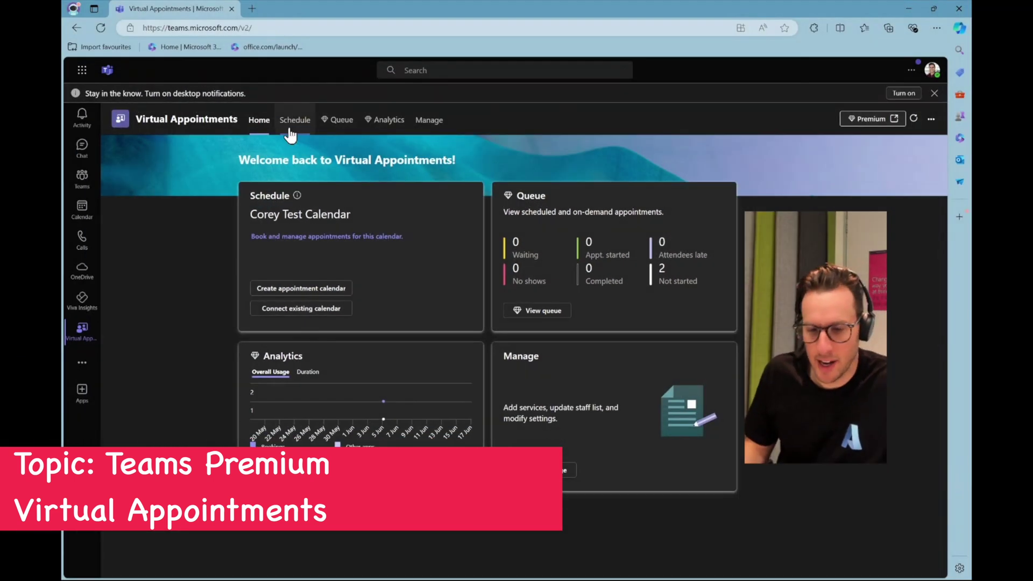
{"action": "left_click", "coordinate": [293, 127]}
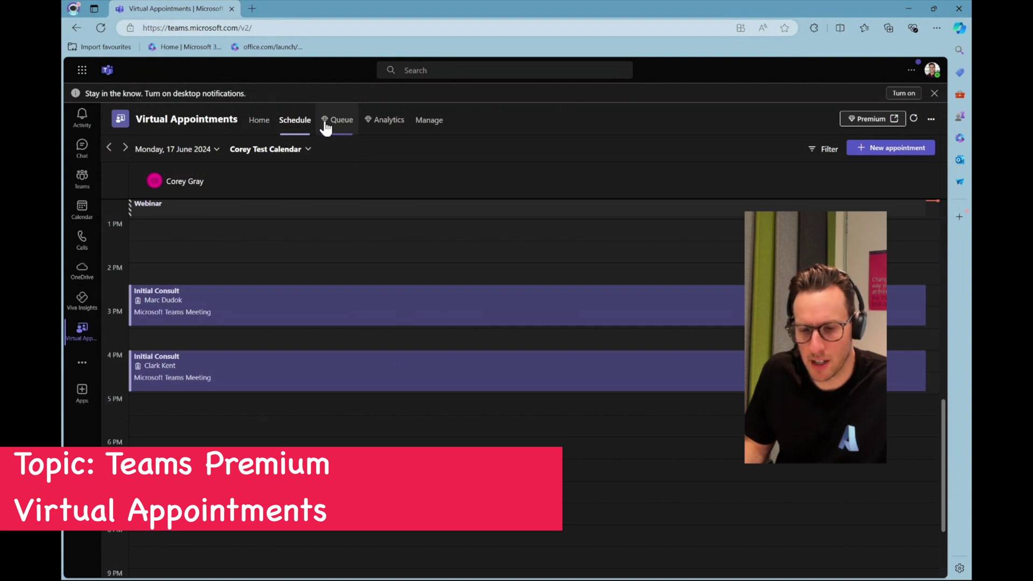
Step: Skim the Premium documentation on managing the Virtual Appointments app and return to the app
{"action": "left_click", "coordinate": [869, 119]}
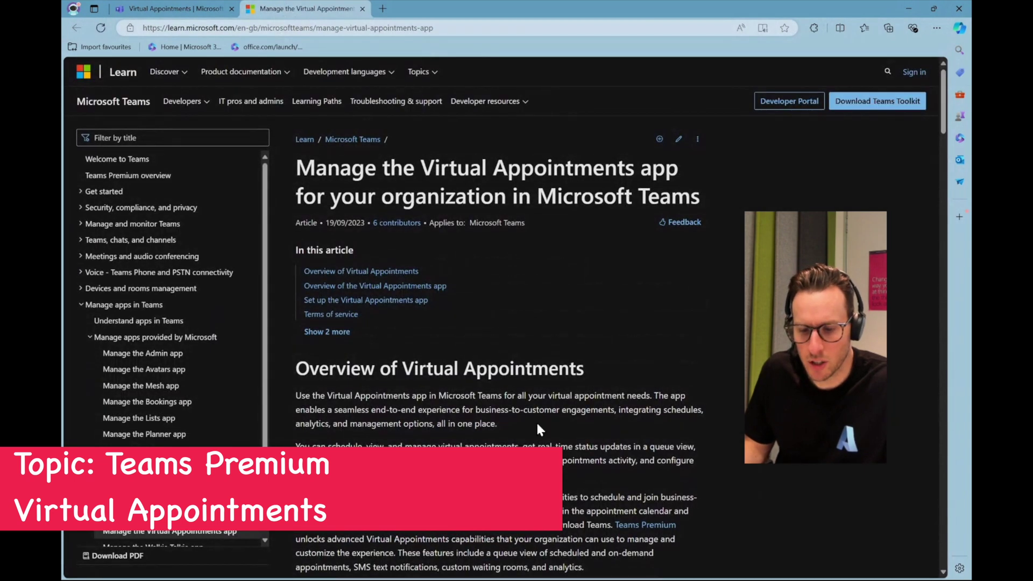
{"action": "scroll", "coordinate": [458, 323], "scroll_direction": "down", "scroll_amount": 4}
{"action": "scroll", "coordinate": [431, 327], "scroll_direction": "down", "scroll_amount": 5}
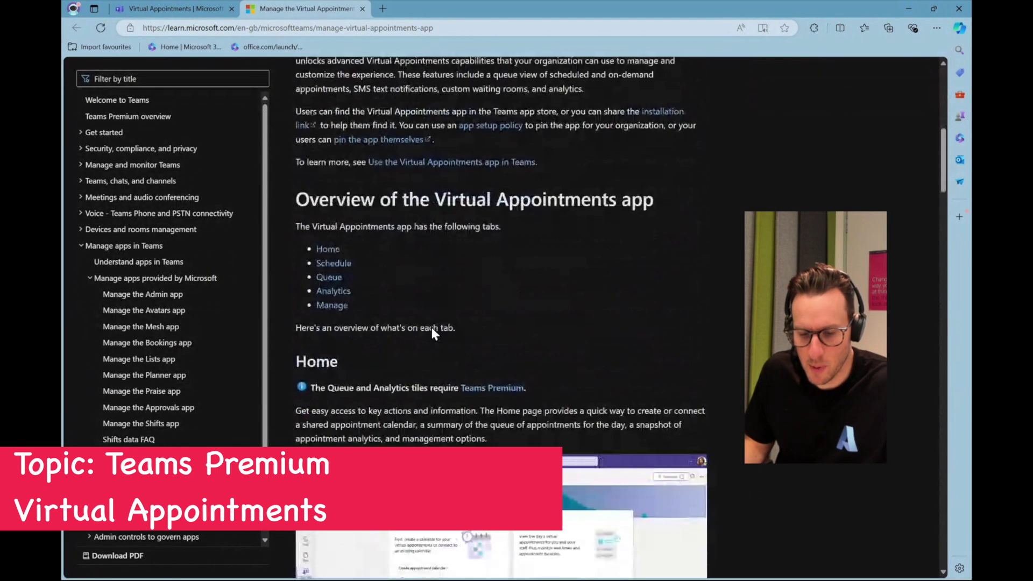
{"action": "scroll", "coordinate": [431, 327], "scroll_direction": "up", "scroll_amount": 6}
{"action": "left_click", "coordinate": [172, 3]}
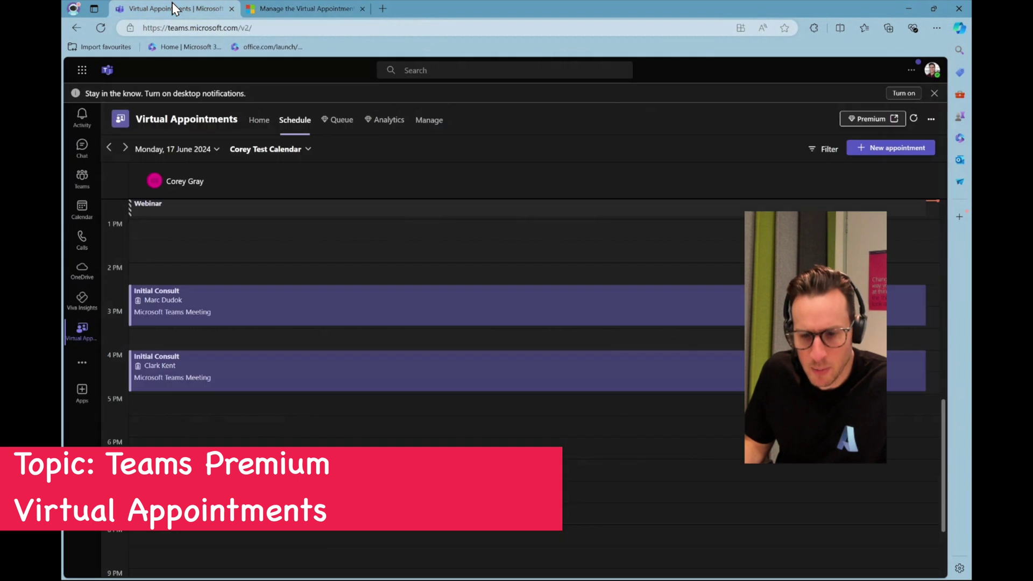
Step: Check the appointment queue and run the Virtual Appointments usage report for the last 90 days
{"action": "left_click", "coordinate": [339, 122]}
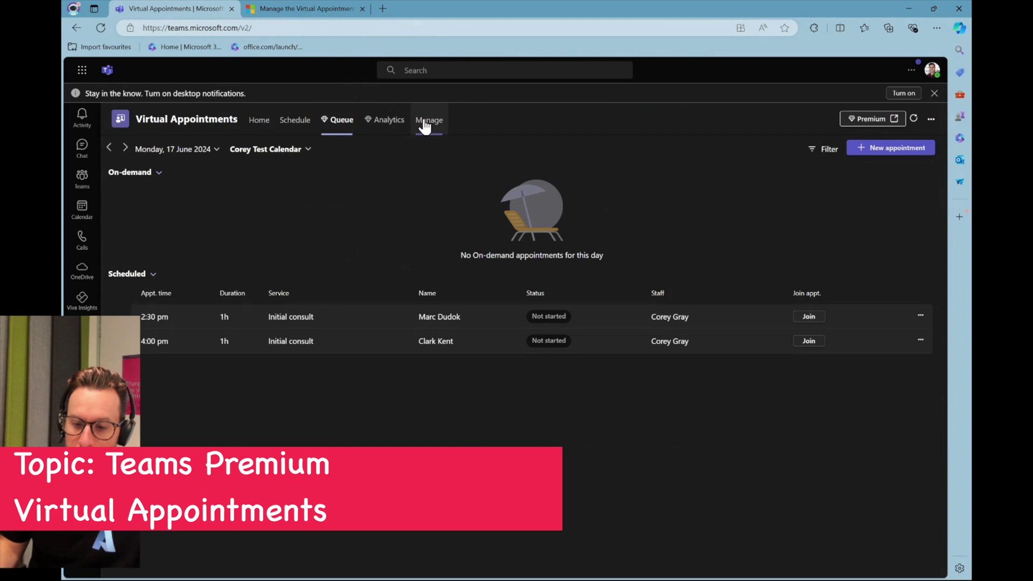
{"action": "left_click", "coordinate": [392, 121]}
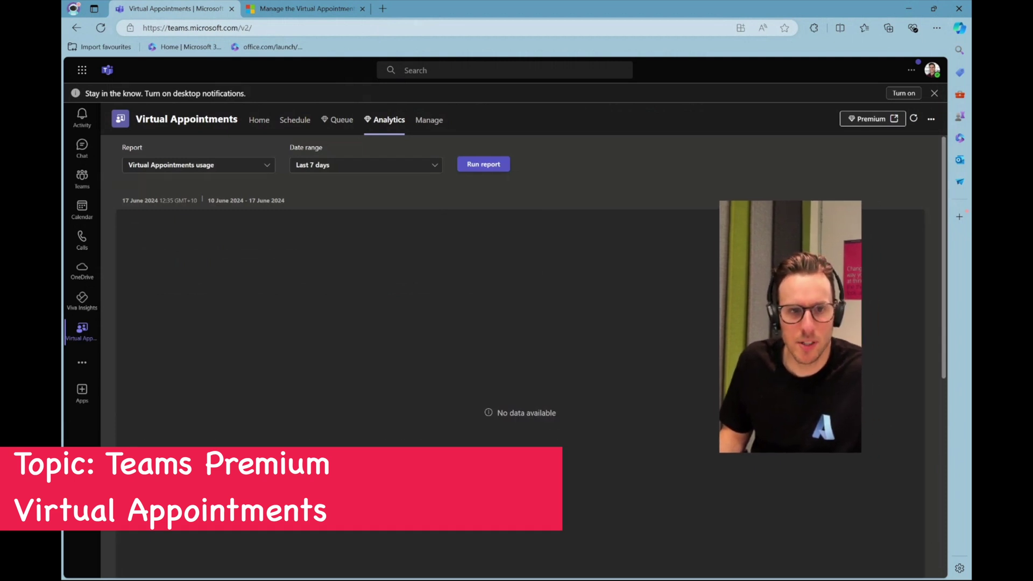
{"action": "left_click", "coordinate": [387, 166]}
{"action": "left_click", "coordinate": [338, 210]}
{"action": "left_click", "coordinate": [496, 168]}
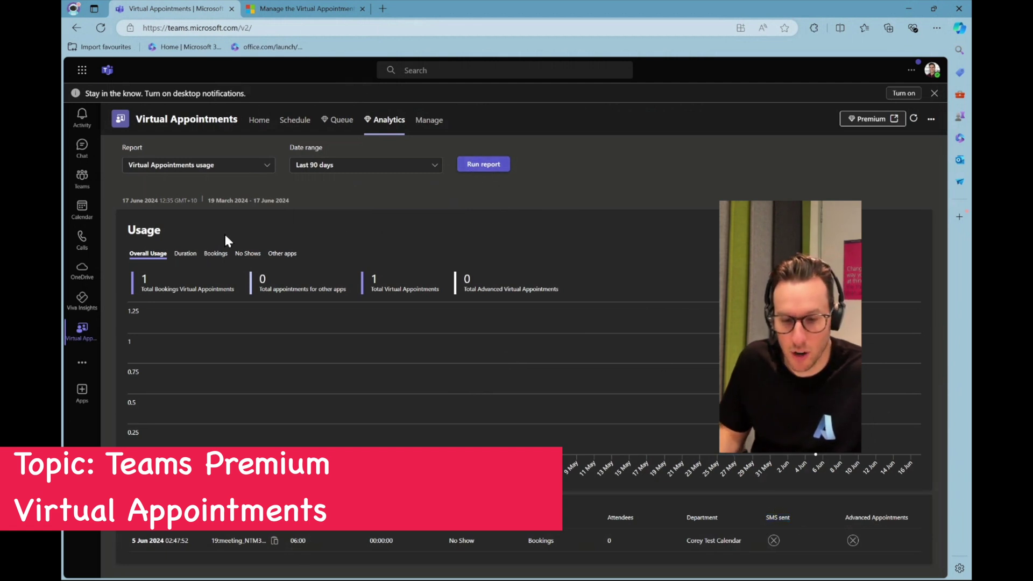
Step: Examine the Duration, Bookings and No Shows views of the usage report
{"action": "left_click", "coordinate": [186, 255]}
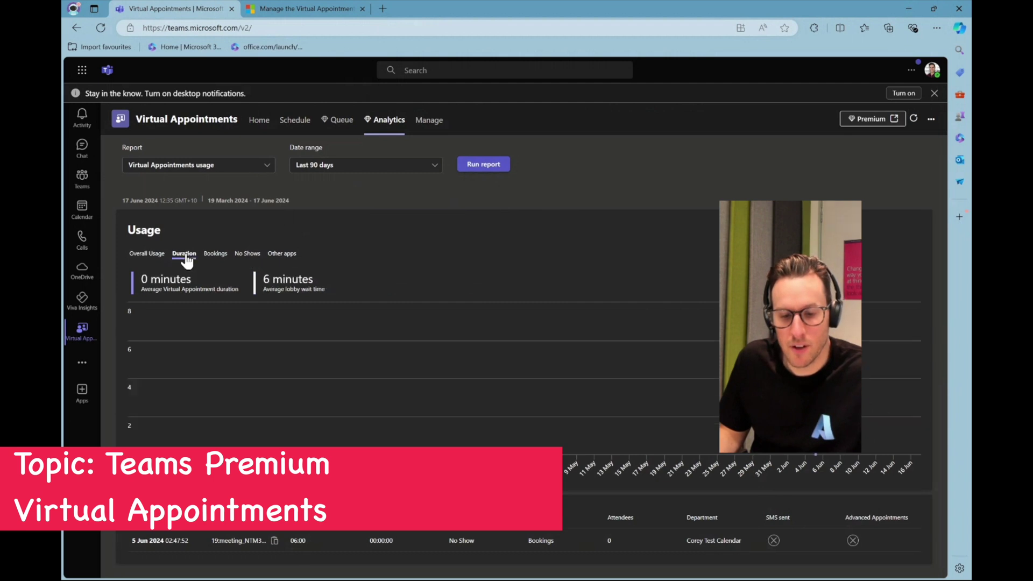
{"action": "left_click", "coordinate": [215, 255]}
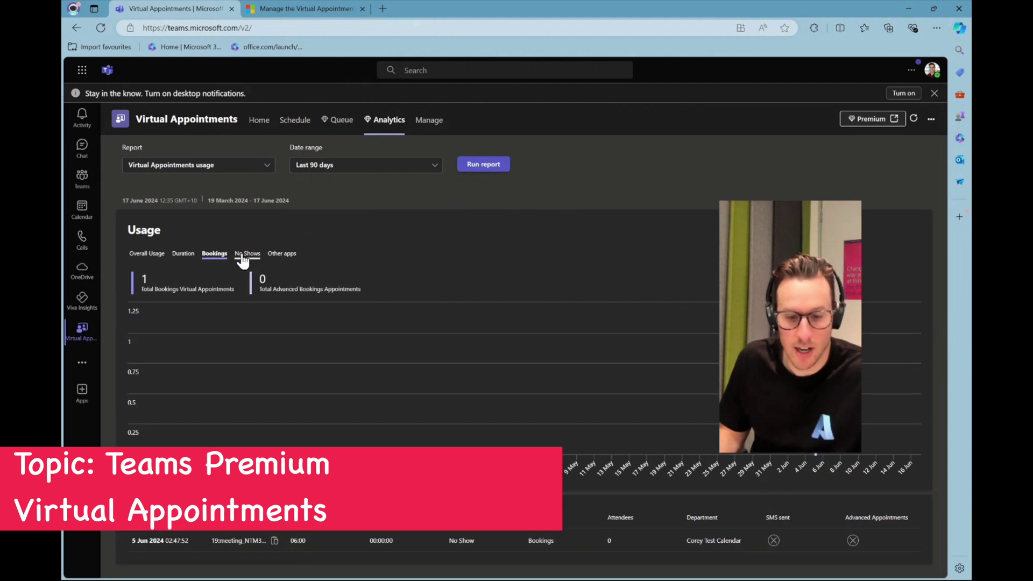
{"action": "left_click", "coordinate": [246, 256]}
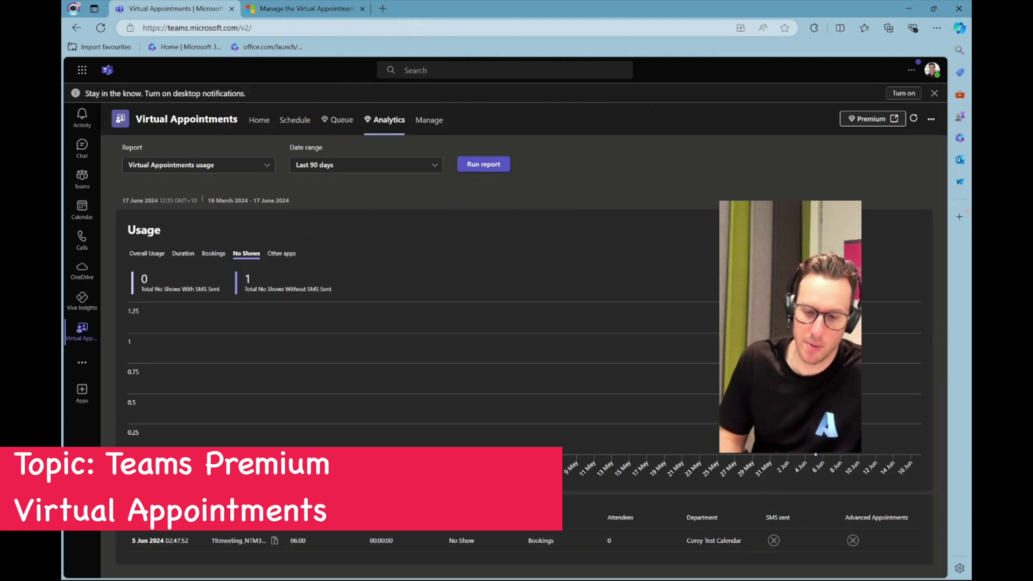
Step: Start a new Initial consult appointment from the schedule and assign the available staff member
{"action": "left_click", "coordinate": [258, 131]}
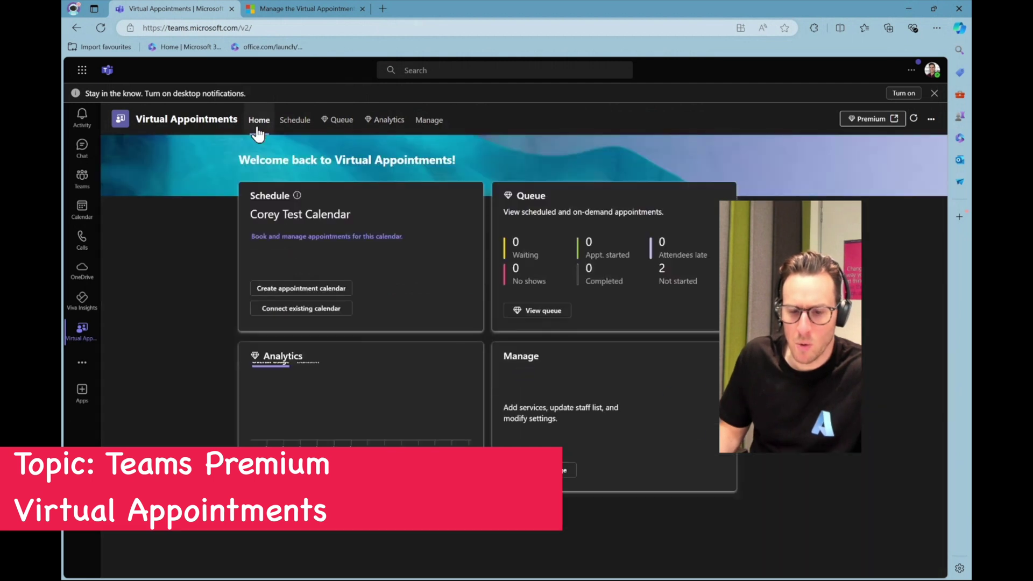
{"action": "left_click", "coordinate": [296, 122]}
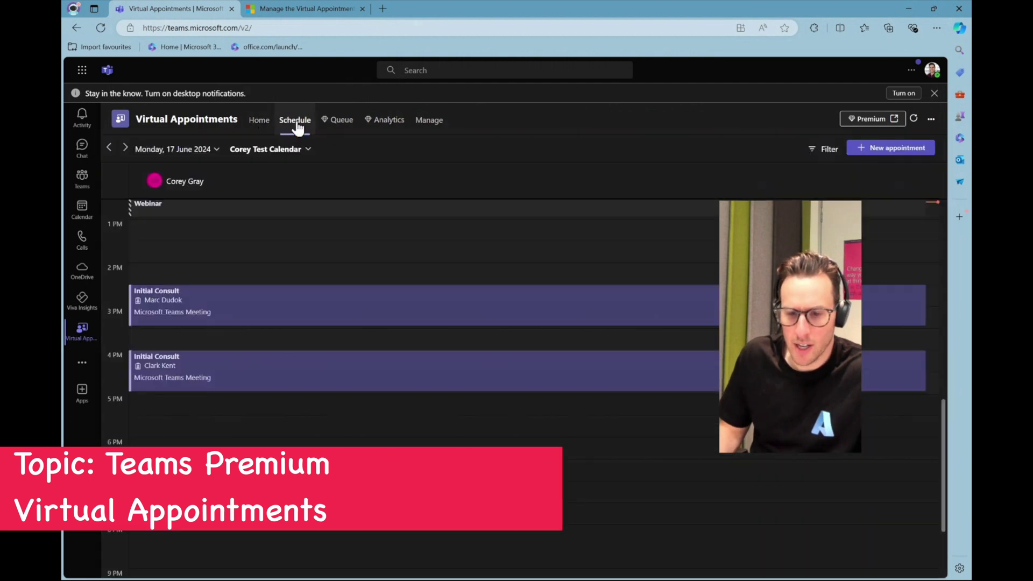
{"action": "left_click", "coordinate": [860, 151]}
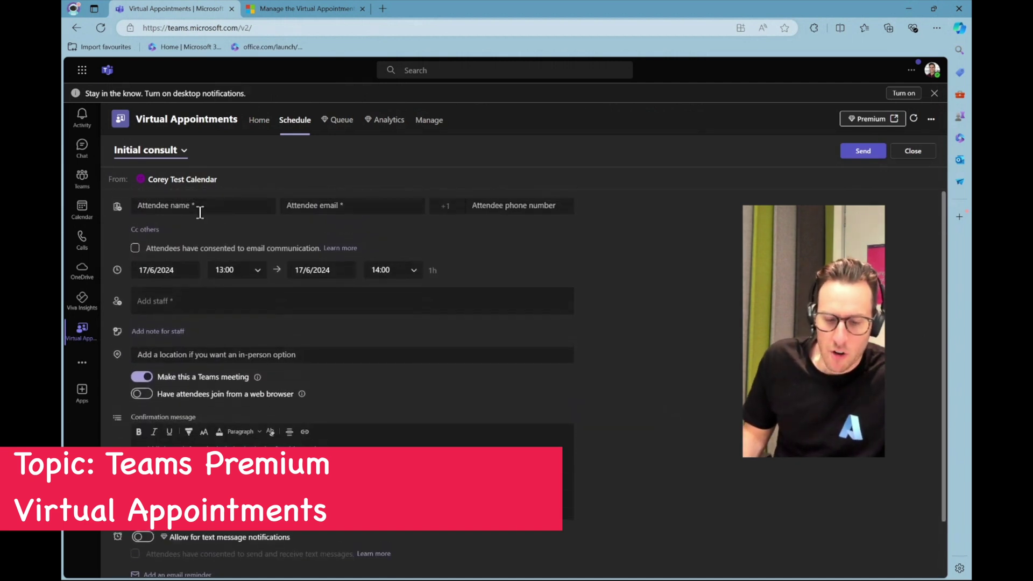
{"action": "left_click", "coordinate": [184, 298]}
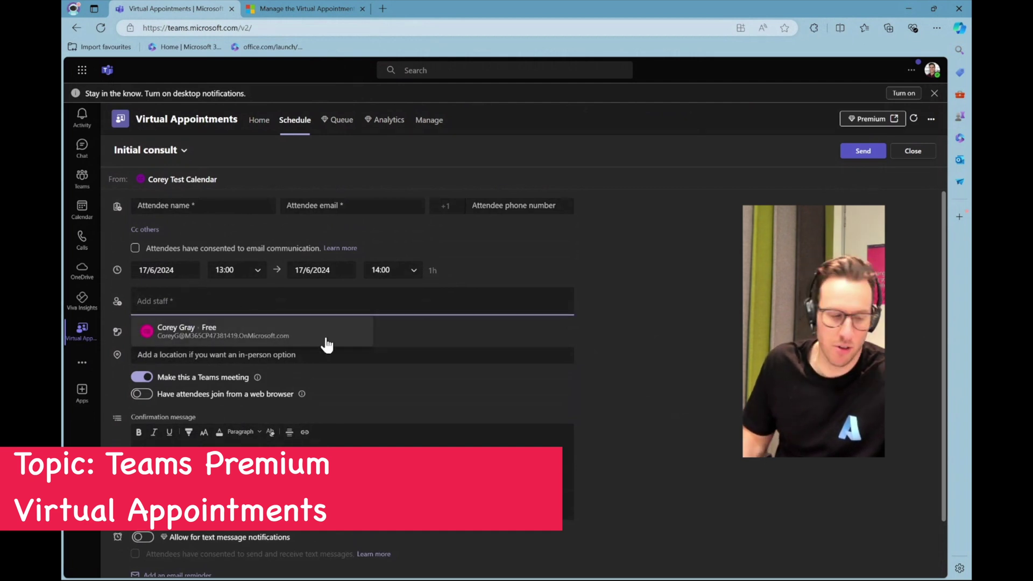
{"action": "left_click", "coordinate": [188, 339]}
{"action": "scroll", "coordinate": [484, 365], "scroll_direction": "down", "scroll_amount": 1}
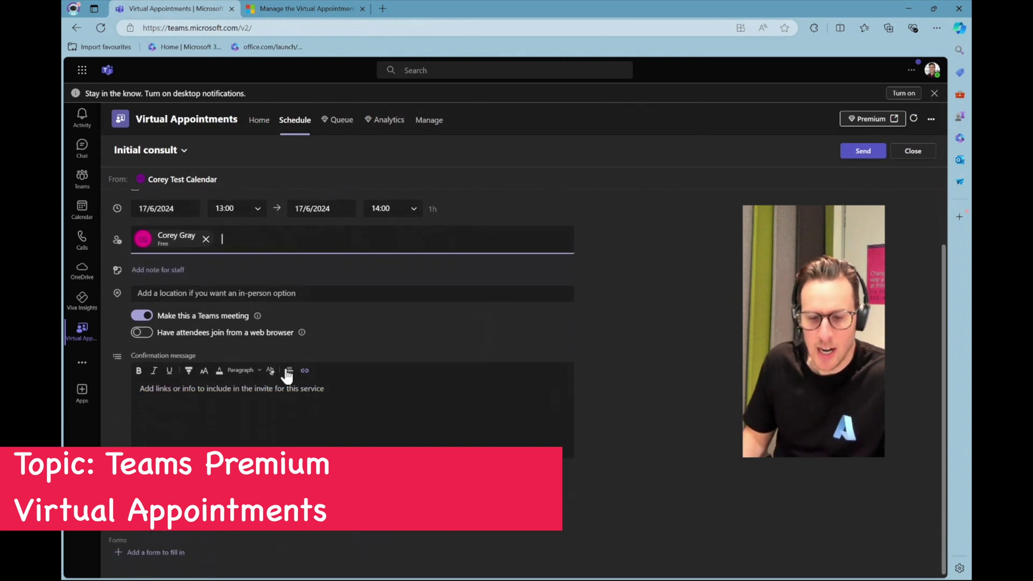
Step: Turn on the option to have attendees join from a web browser for the new appointment
{"action": "mouse_move", "coordinate": [302, 335]}
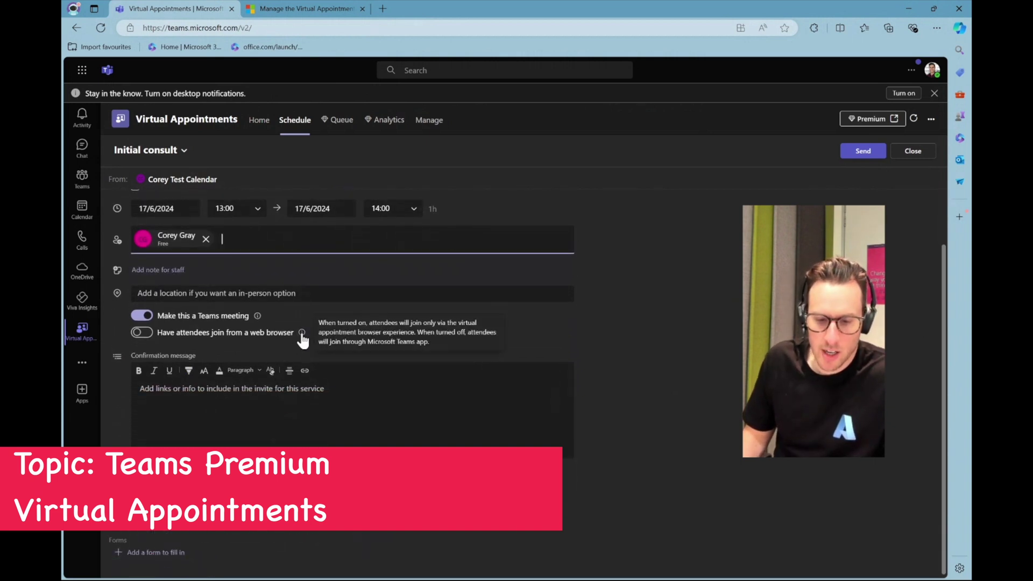
{"action": "left_click", "coordinate": [142, 334]}
{"action": "mouse_move", "coordinate": [301, 338]}
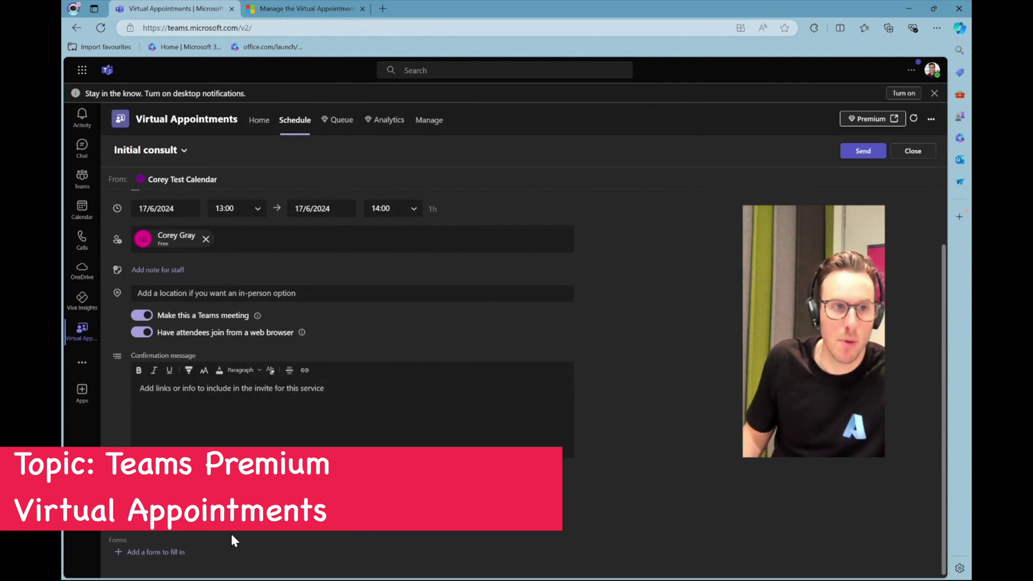
Step: Show the reminder options for the 2:30 pm appointment in the queue
{"action": "left_click", "coordinate": [335, 120]}
{"action": "left_click", "coordinate": [922, 318]}
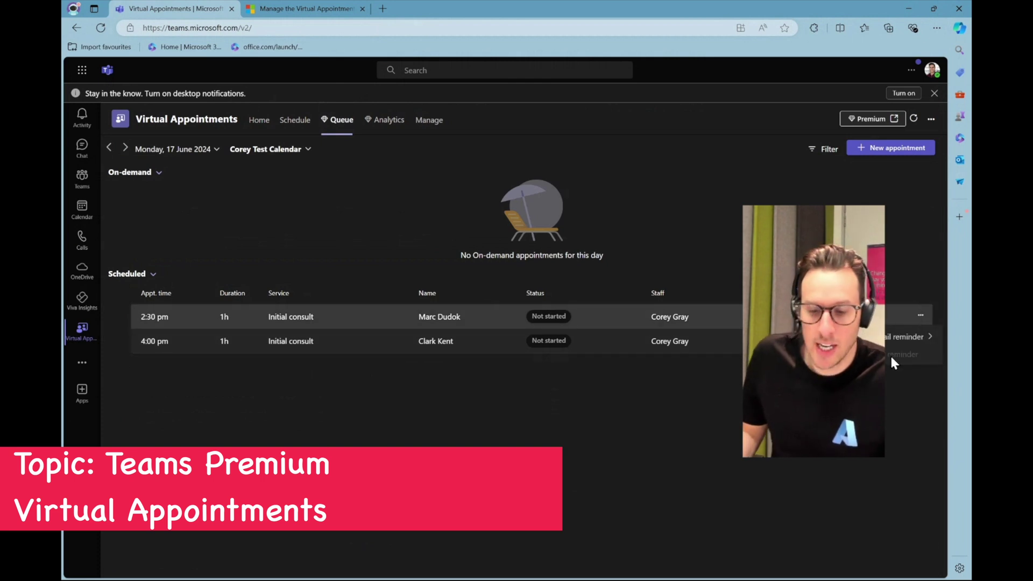
Step: Open the 4 PM Initial consult from the schedule, review its meeting details and send the update
{"action": "left_click", "coordinate": [282, 124]}
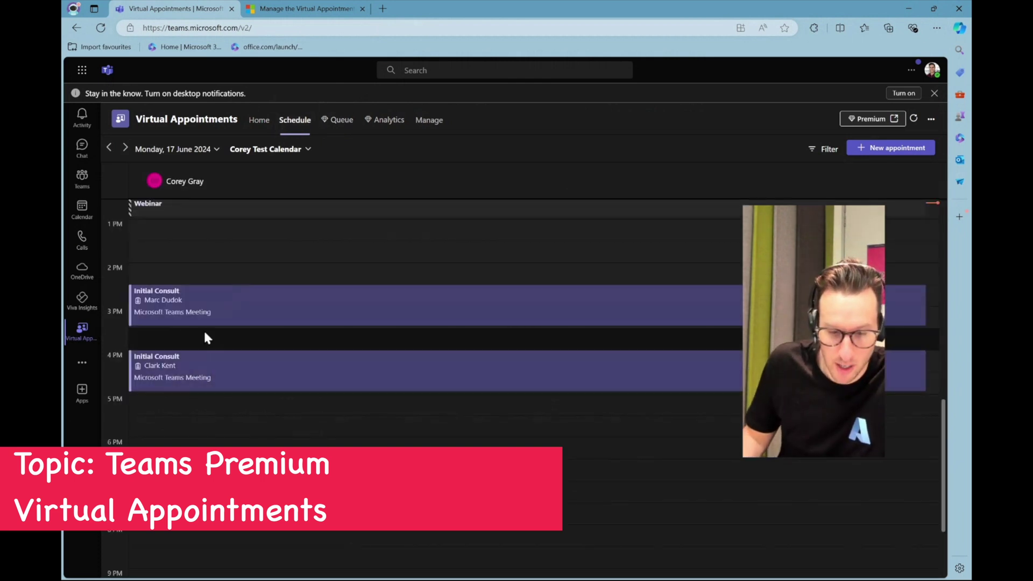
{"action": "left_click", "coordinate": [203, 370]}
{"action": "scroll", "coordinate": [161, 398], "scroll_direction": "down", "scroll_amount": 5}
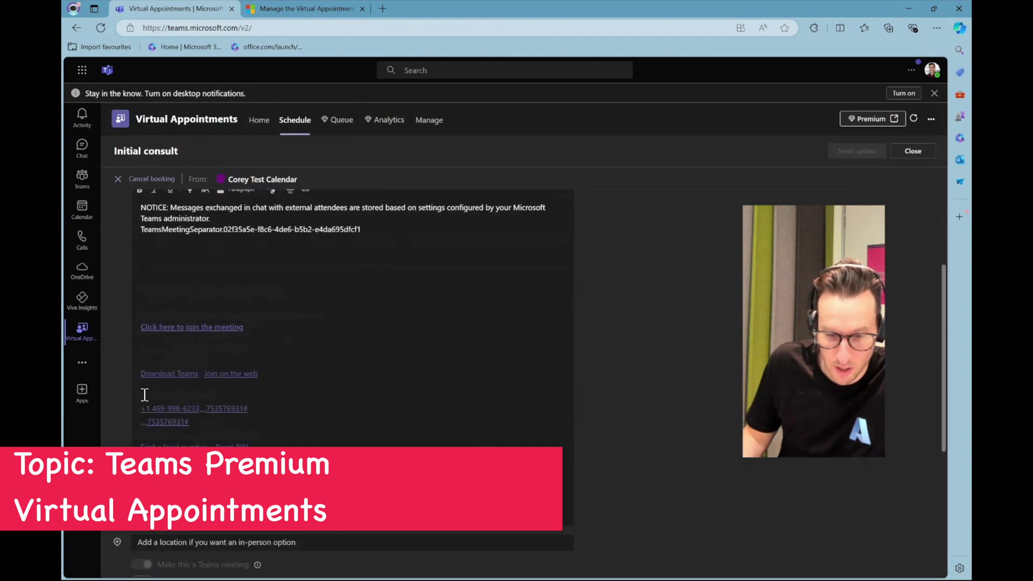
{"action": "left_click", "coordinate": [141, 372]}
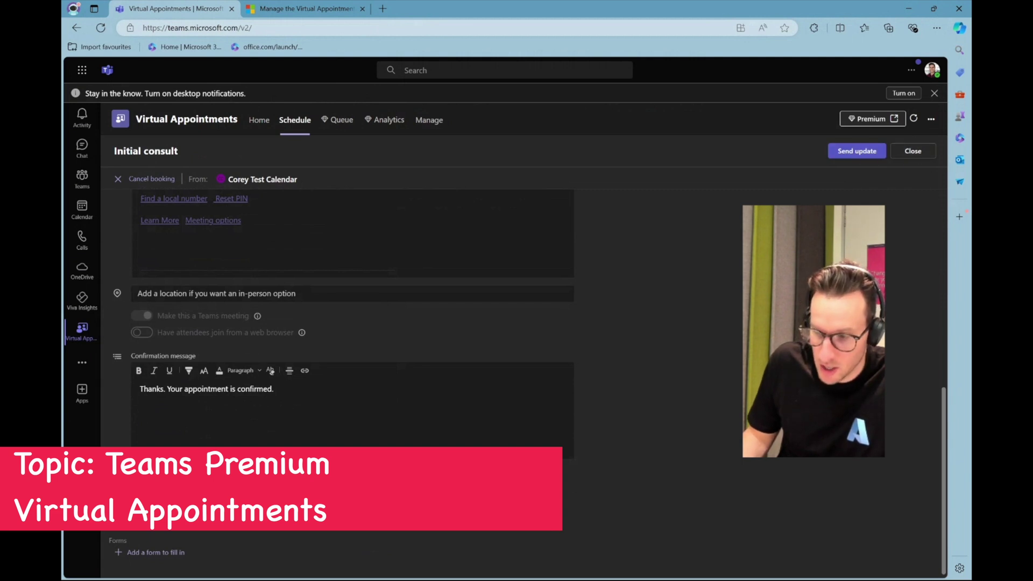
{"action": "left_click", "coordinate": [860, 154]}
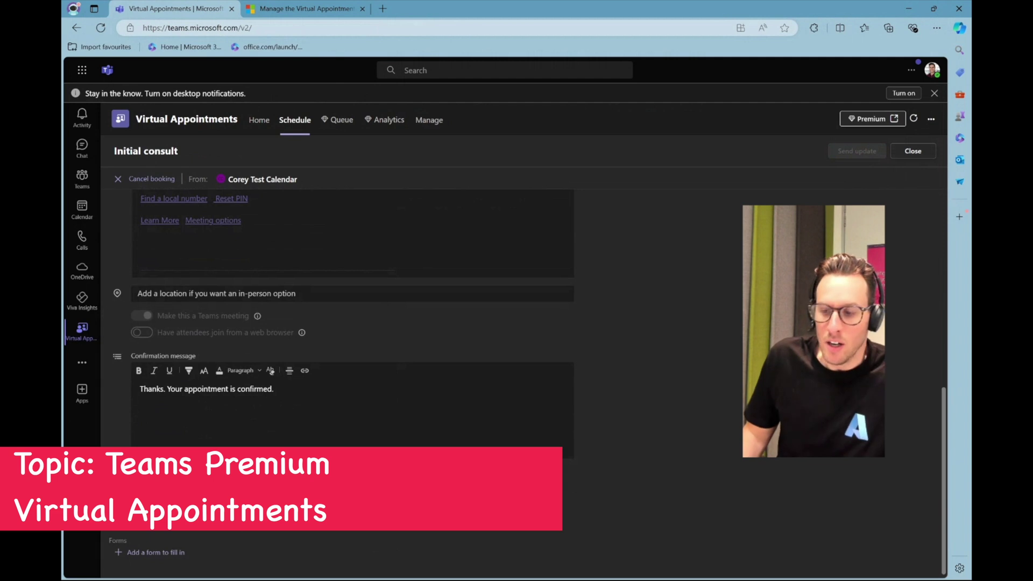
Step: Reopen the 4 PM Initial consult from the schedule to check its attendee details
{"action": "left_click", "coordinate": [259, 125]}
{"action": "left_click", "coordinate": [295, 123]}
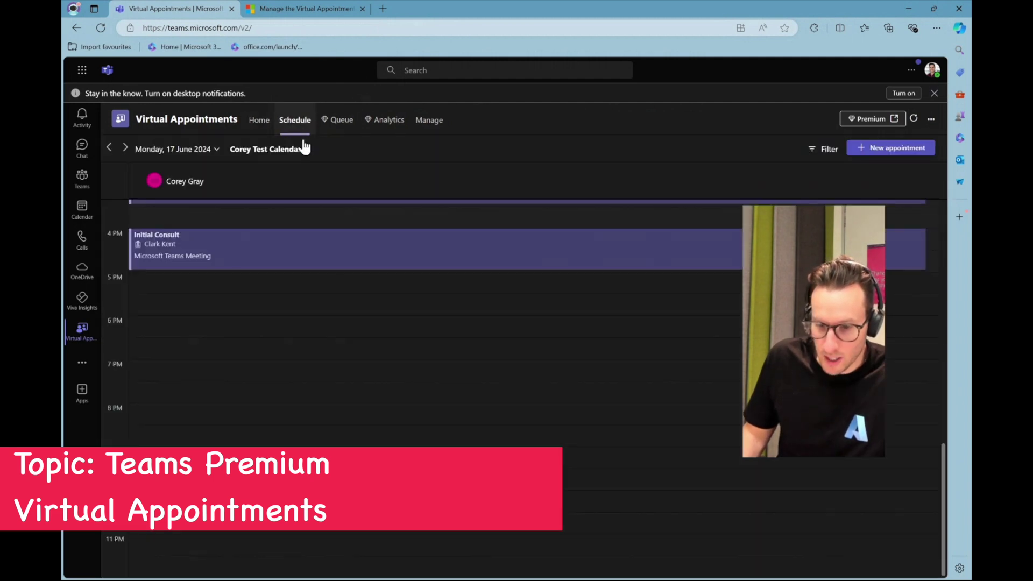
{"action": "left_click", "coordinate": [260, 249]}
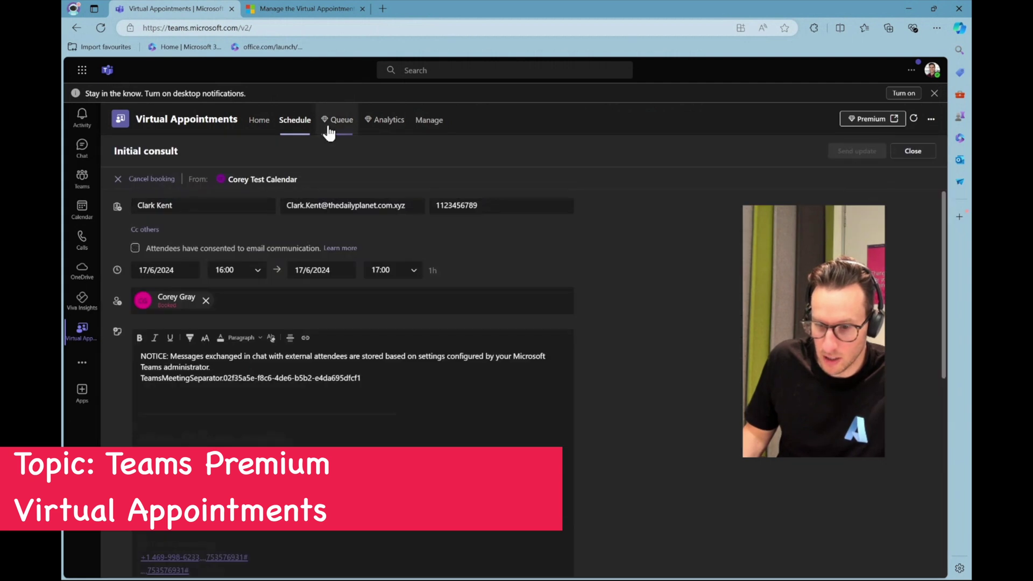
Step: Check the email and text reminder options for the 4:00 pm appointment in the queue
{"action": "left_click", "coordinate": [334, 121]}
{"action": "left_click", "coordinate": [921, 340]}
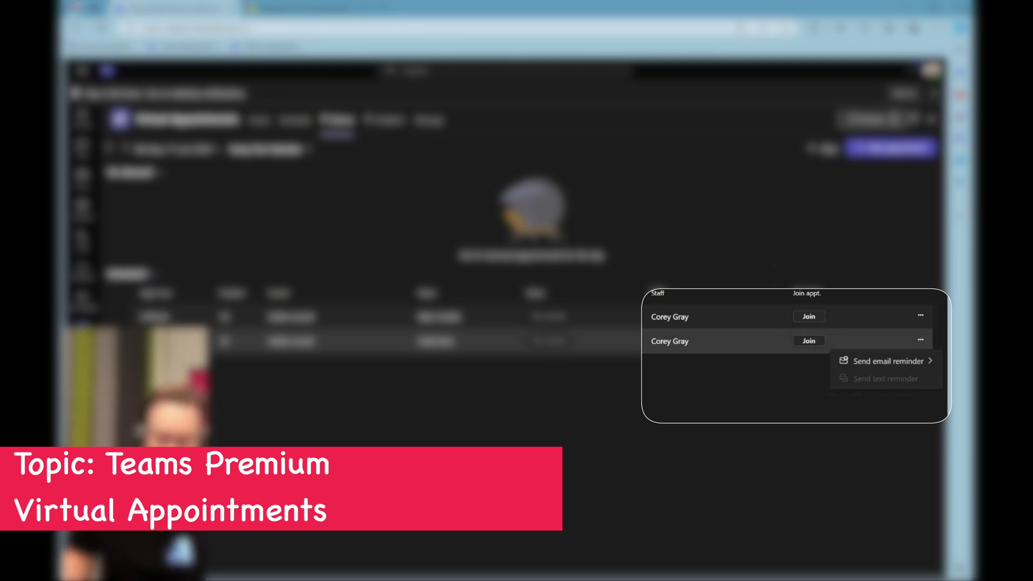
{"action": "left_click", "coordinate": [589, 400]}
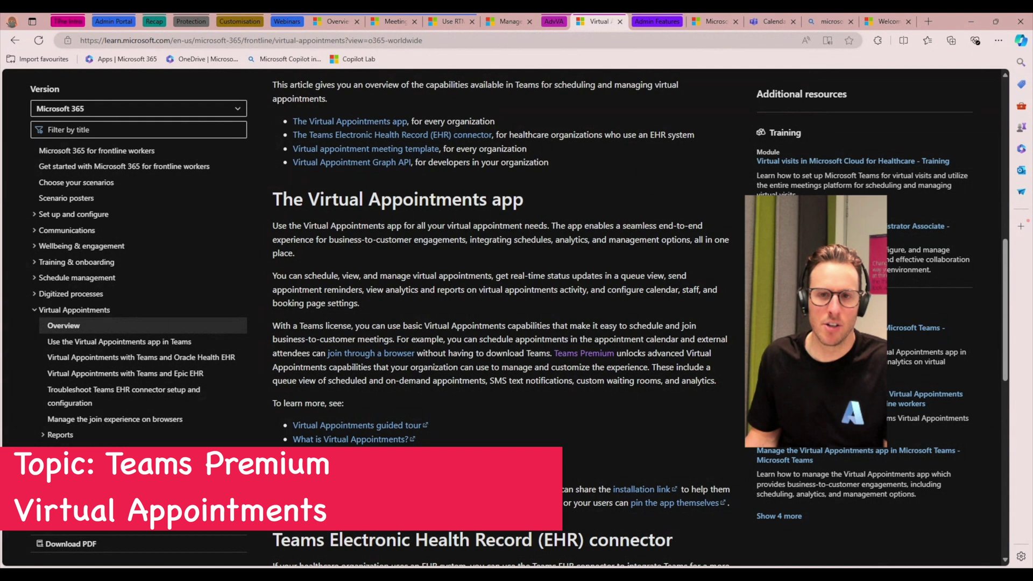
Step: Return to the beginning of the Virtual Appointments with Microsoft Teams article
{"action": "scroll", "coordinate": [643, 180], "scroll_direction": "up", "scroll_amount": 6}
{"action": "scroll", "coordinate": [643, 180], "scroll_direction": "up", "scroll_amount": 4}
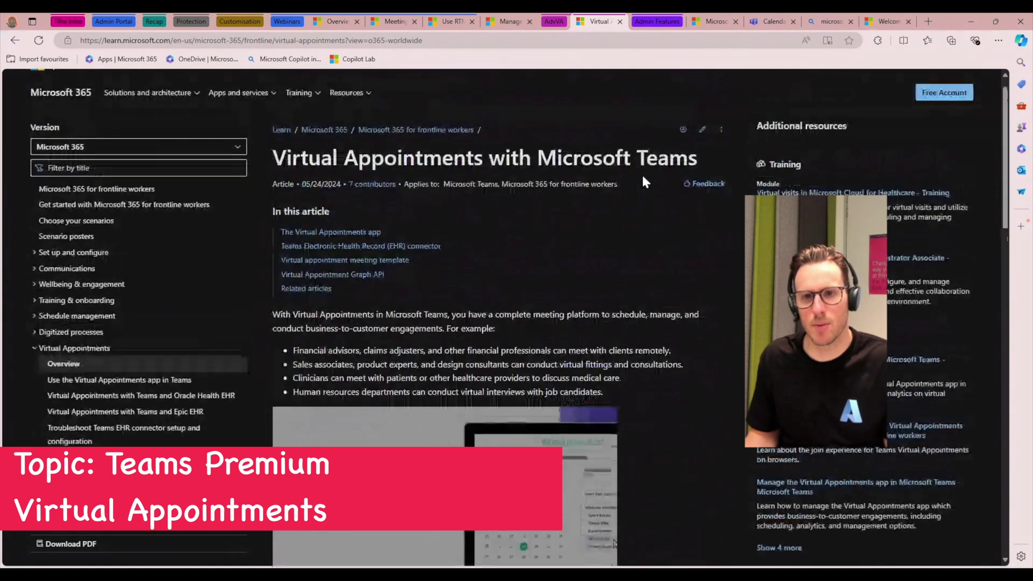